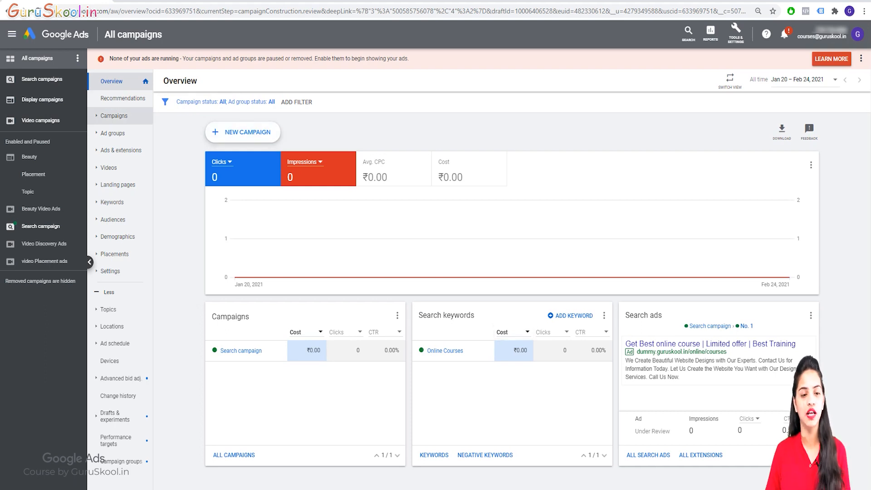
Step: Go to Search campaign's ad group No. 1 Ads page and bring up the new ad types
click(113, 115)
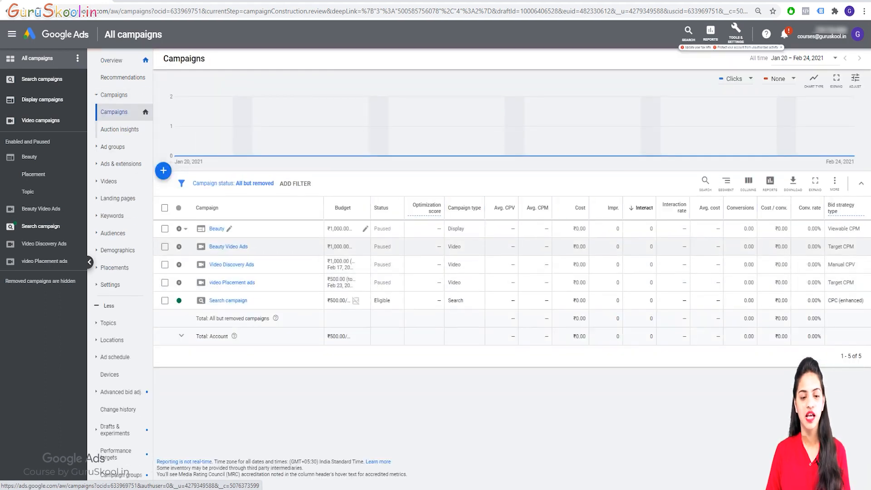
click(228, 300)
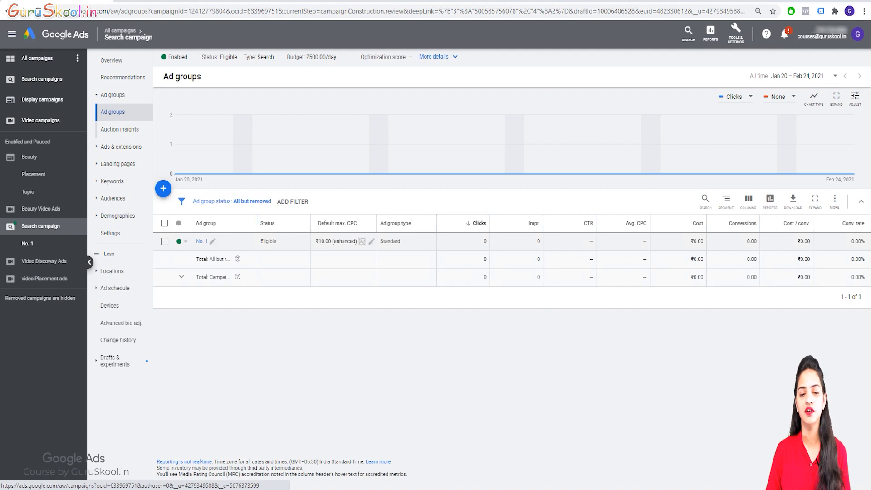
click(202, 241)
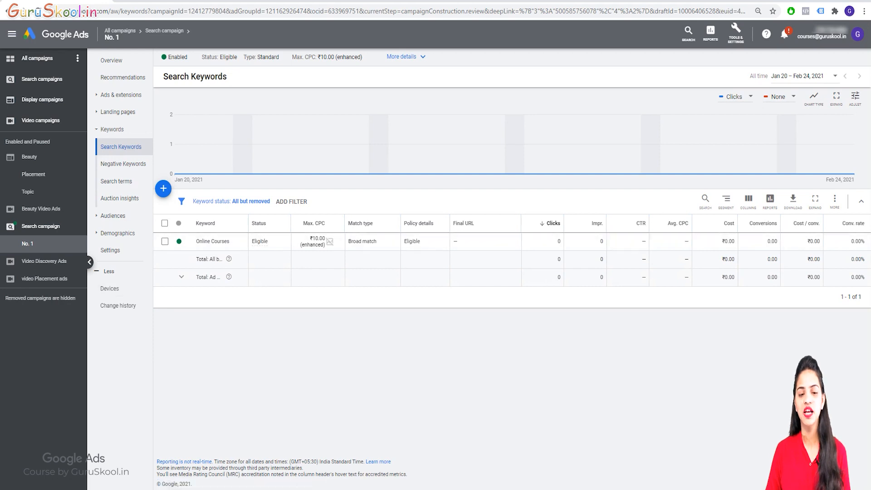
click(120, 95)
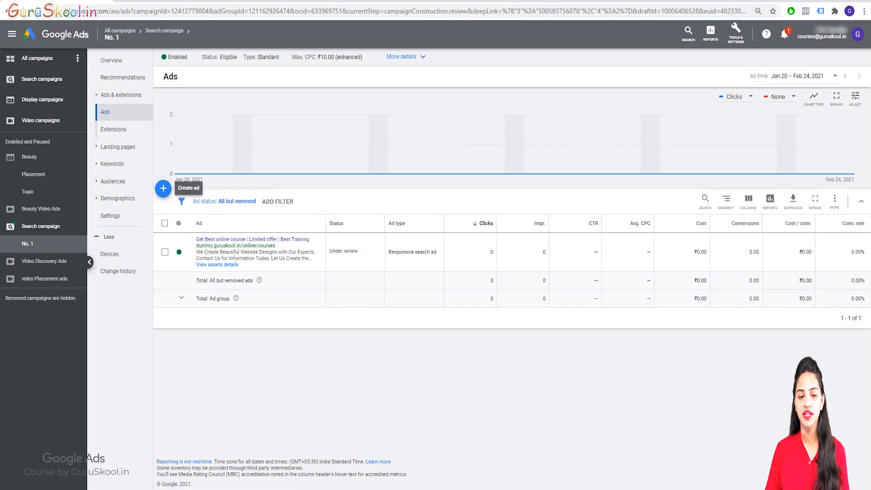
click(164, 189)
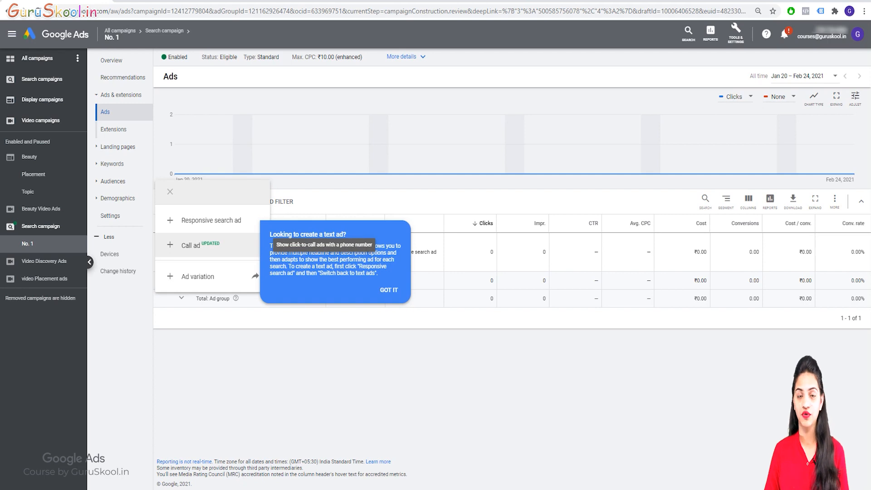
Step: Start a new call ad and set the phone number's country to India
click(191, 245)
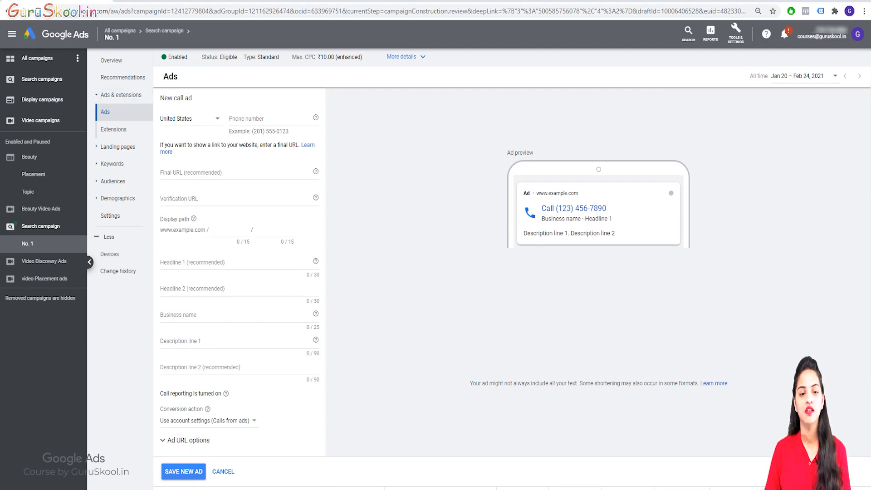
click(191, 118)
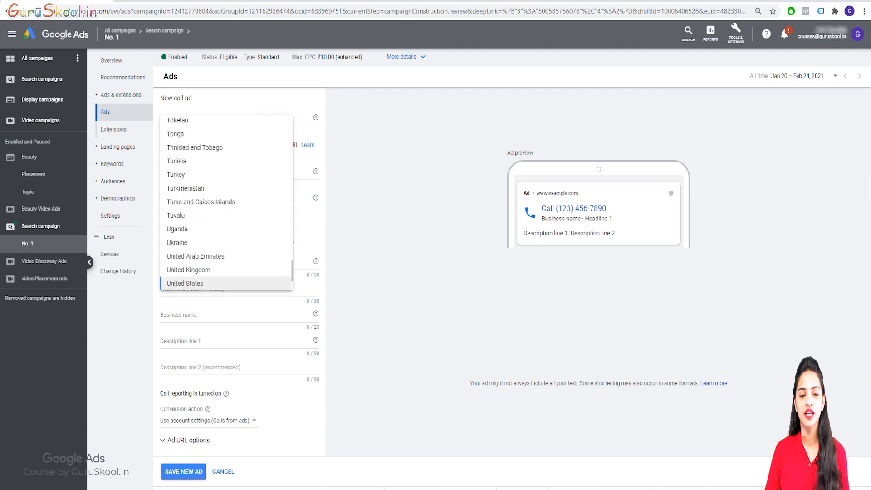
text(in)
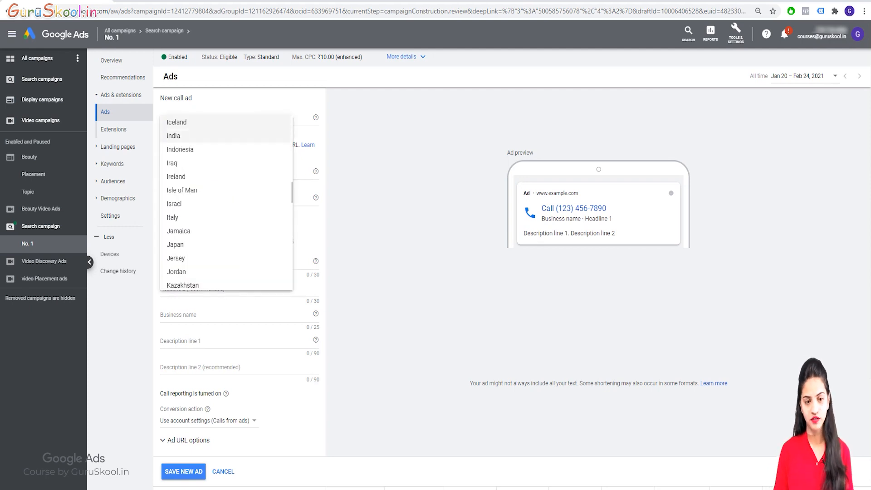
key(Return)
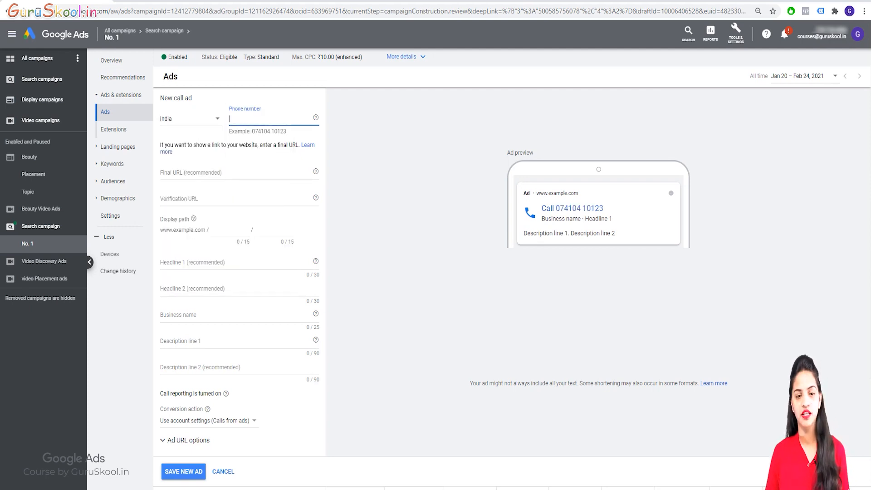
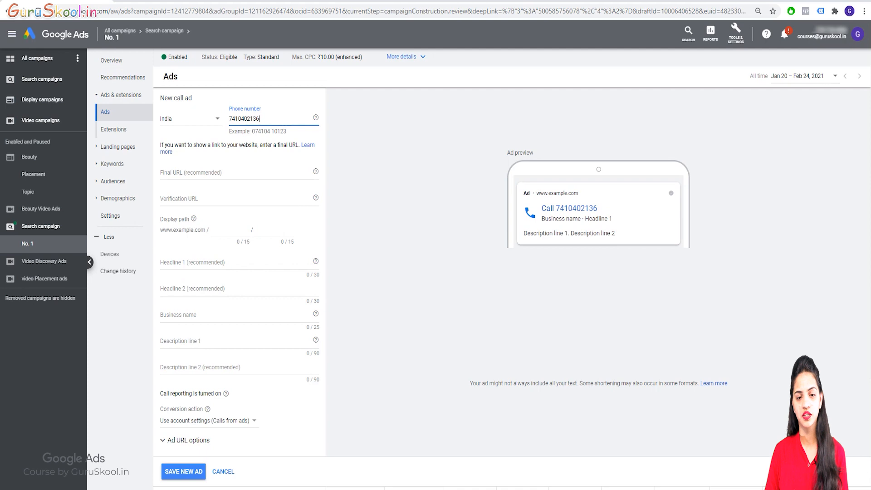
Step: Enter the business phone number, then open a new browser tab
mouse_move(257, 119)
mouse_down()
mouse_move(245, 119)
mouse_move(260, 119)
mouse_up()
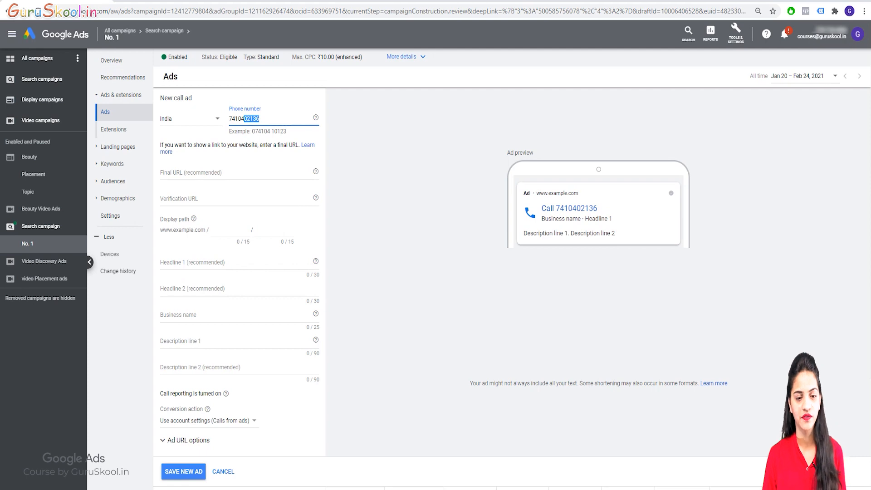
click(260, 119)
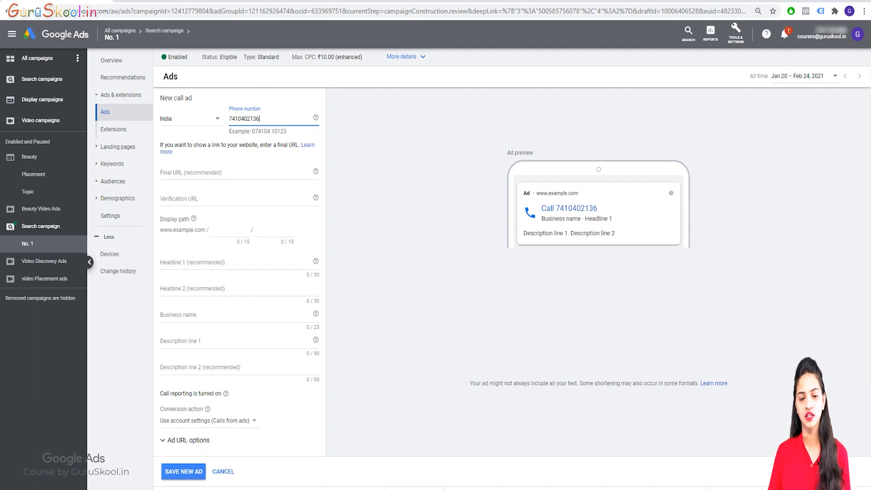
click(200, 172)
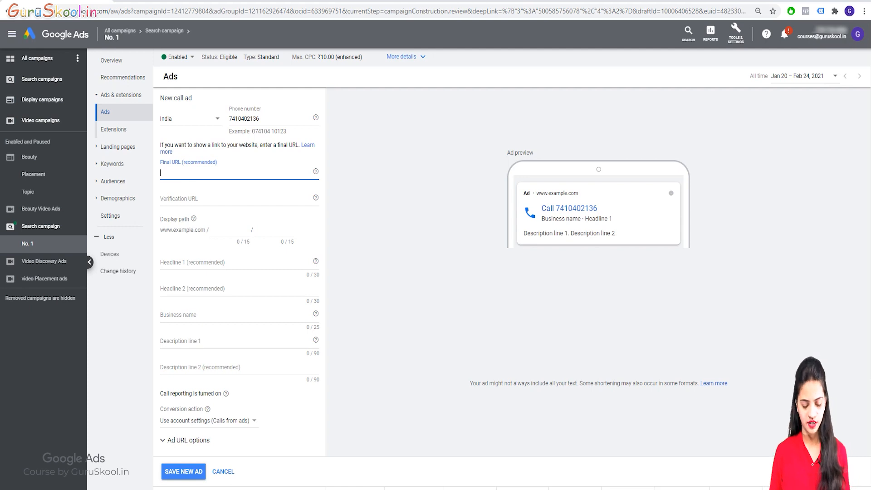
key(ctrl+t)
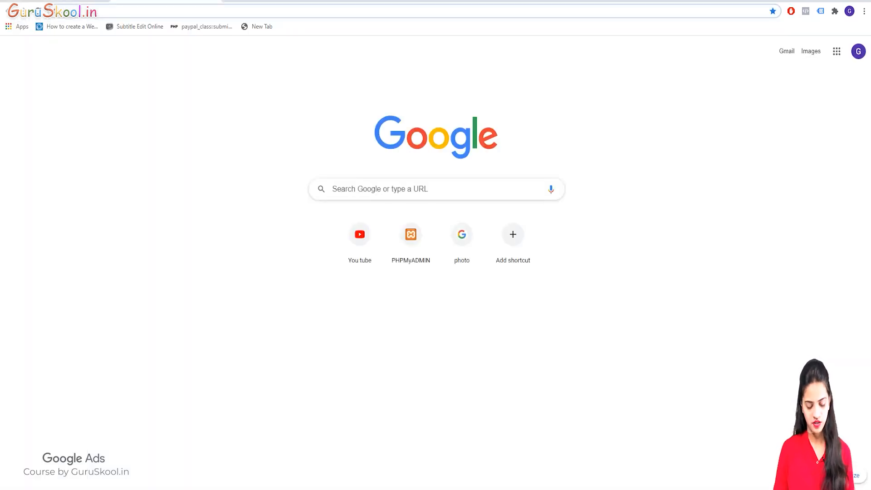
text(duigi)
key(BackSpace)
key(BackSpace)
key(BackSpace)
key(BackSpace)
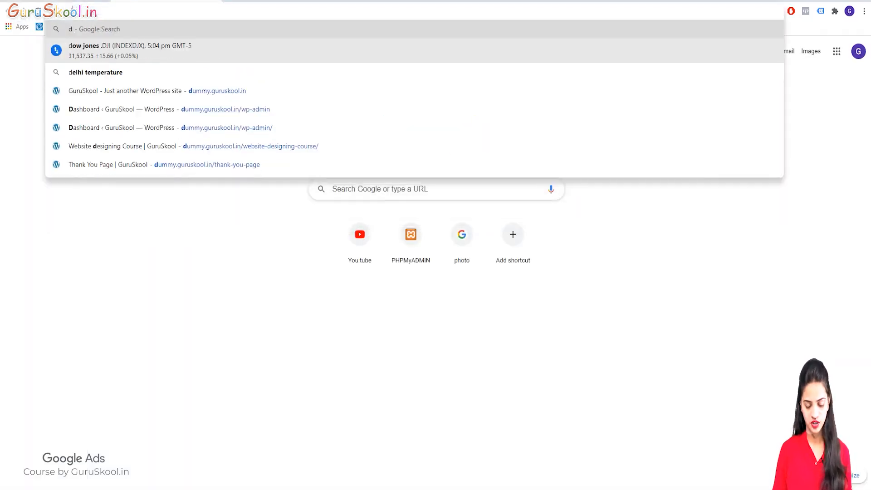
text(ummy)
key(Right)
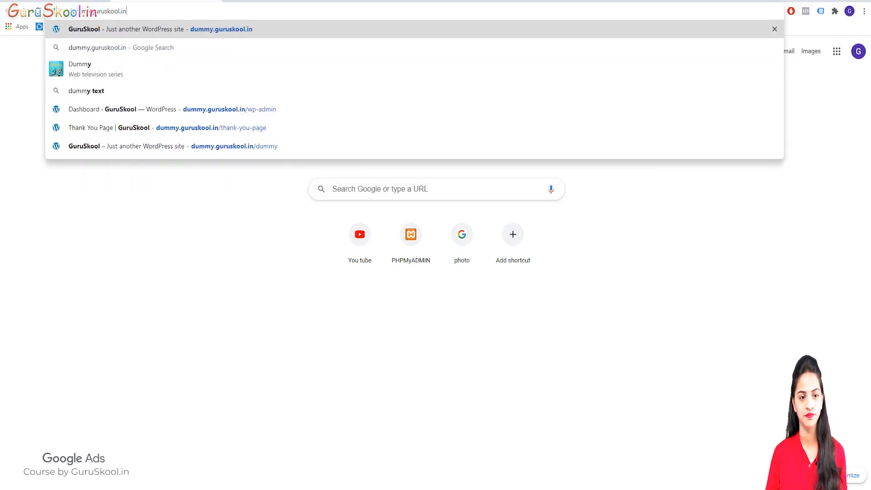
key(Return)
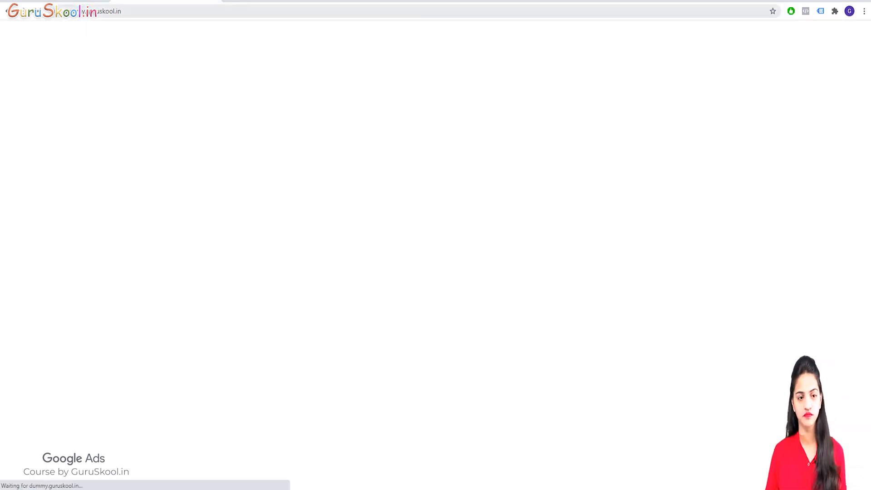
double_click(139, 11)
key(Right)
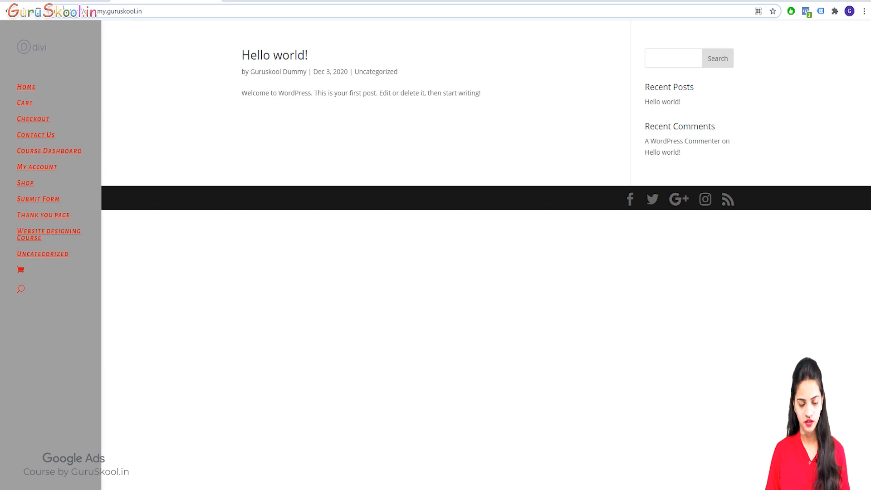
key(ctrl+a)
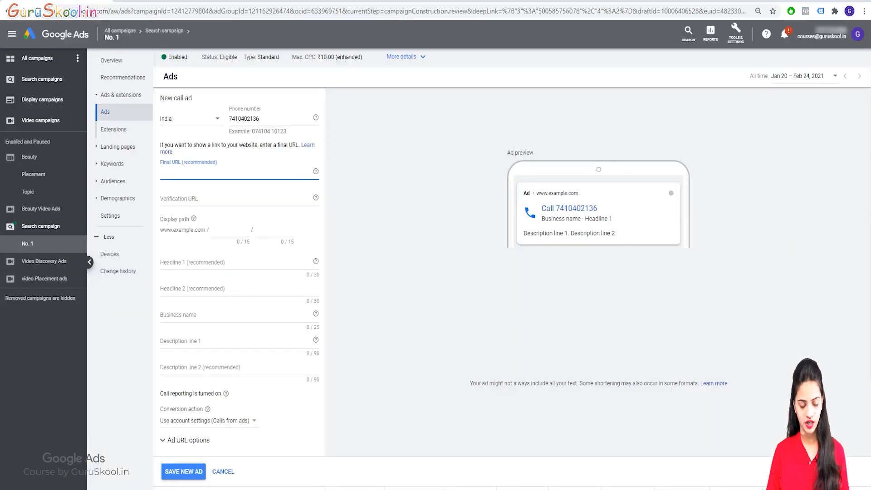
text(https://dummy.guruskool.in/)
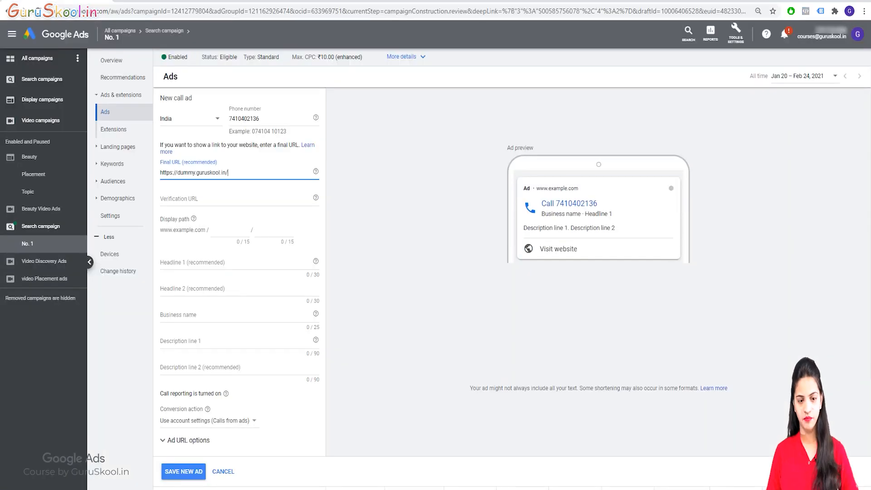
Step: Set the display path to 'on;line' / 'Courses'
click(230, 231)
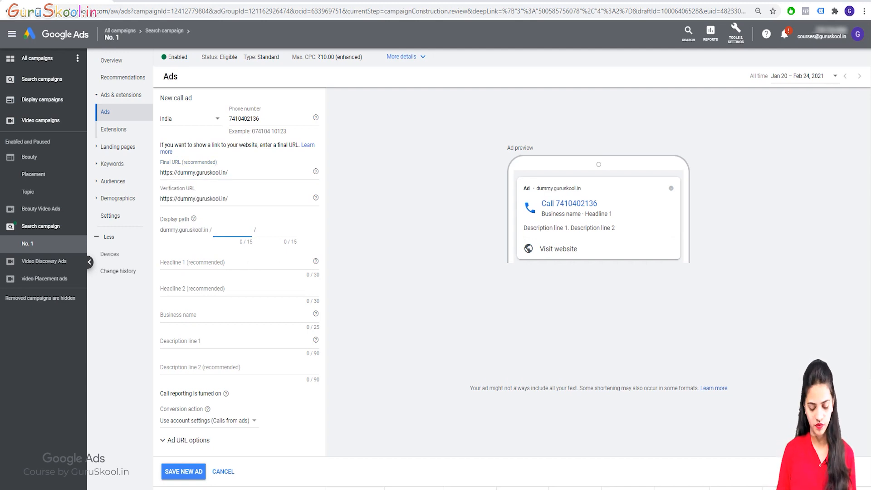
text(on;line)
key(Tab)
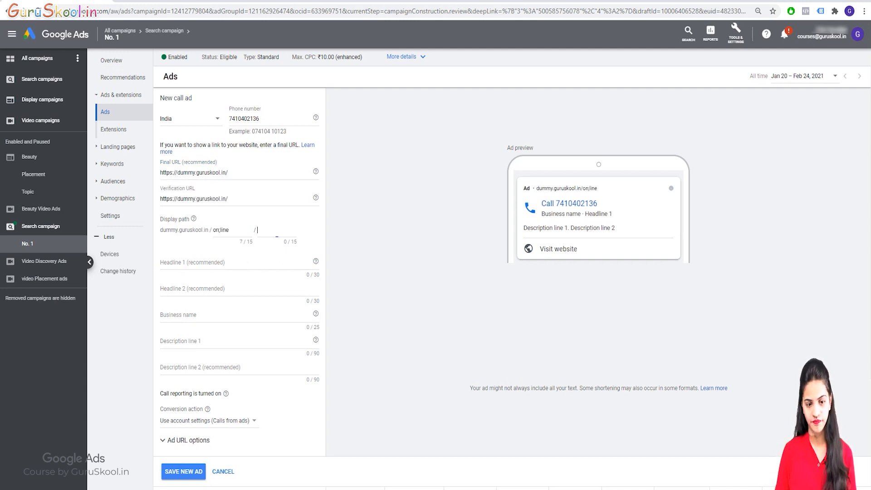
text(Course)
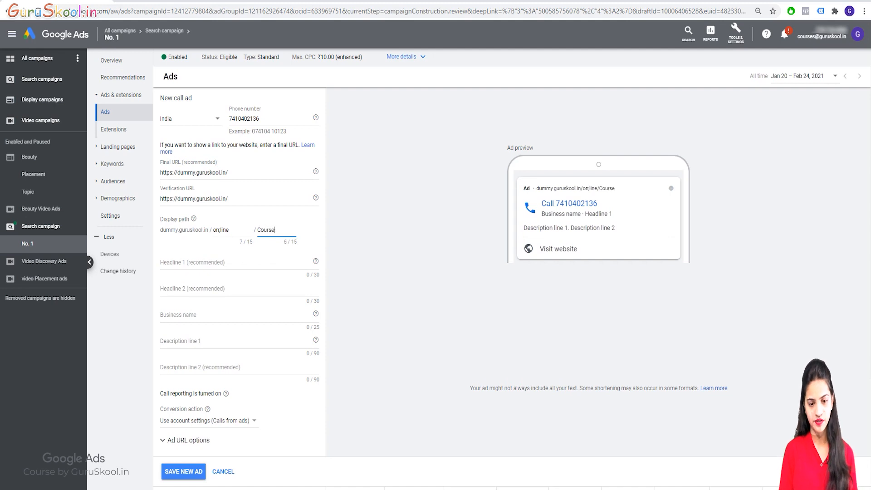
text(s)
key(Tab)
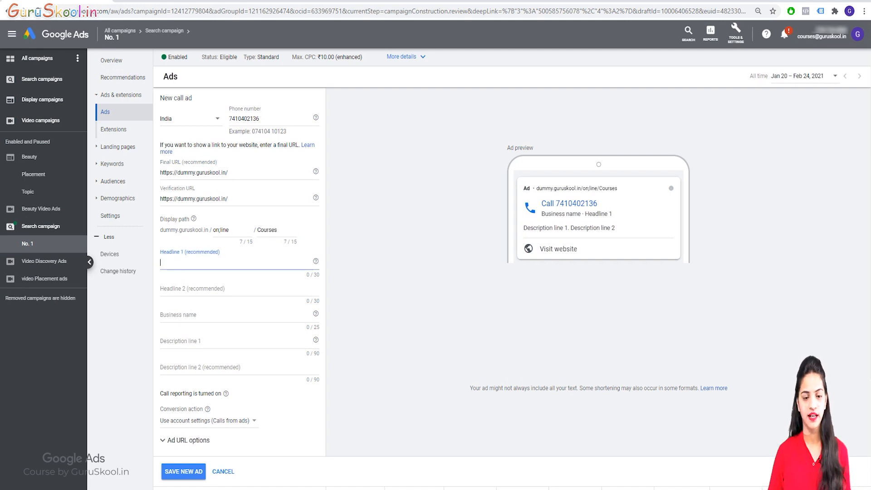
Step: Enter headlines 'Limited offer' and 'call now' and business name 'Guruskool.in'
text(Li)
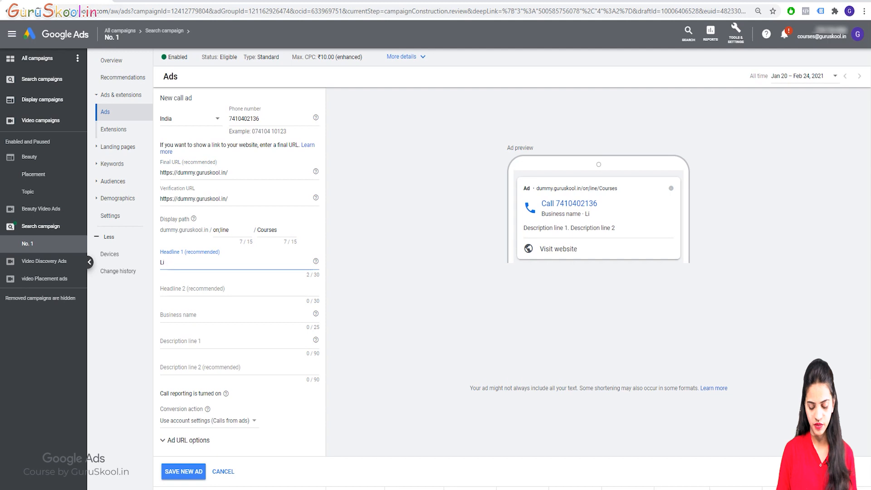
text(mited offer)
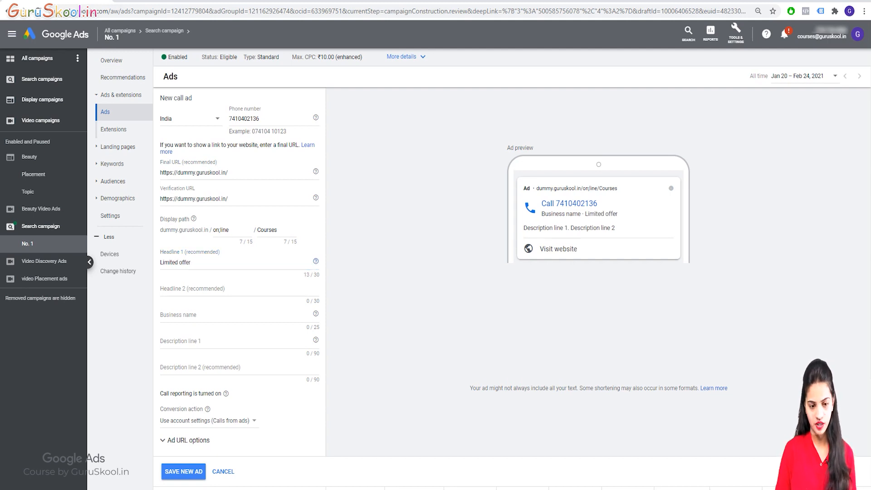
key(Tab)
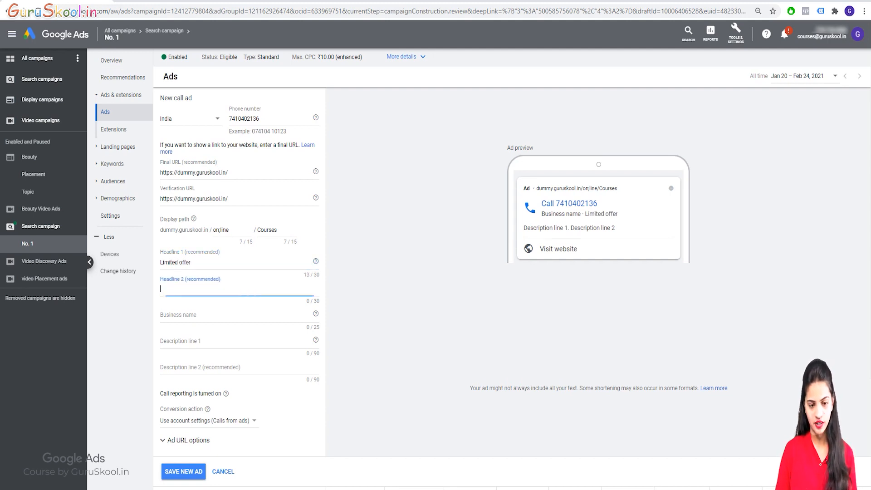
text(call)
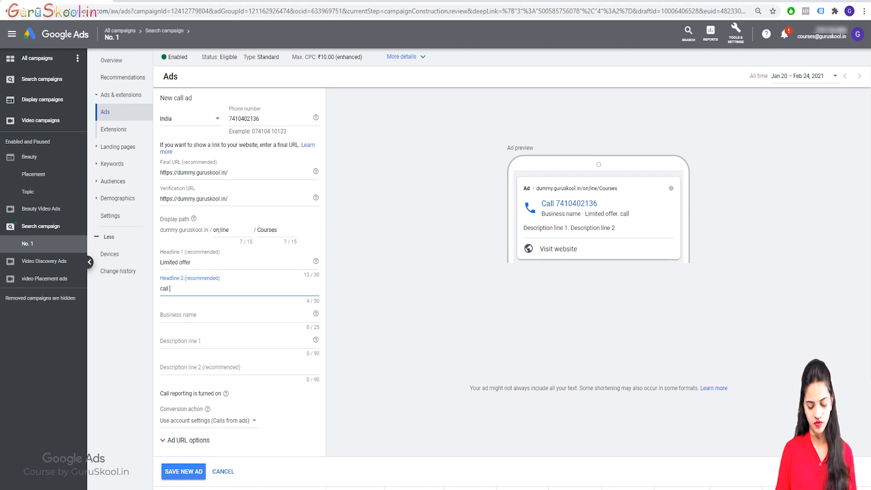
text( o)
text( now)
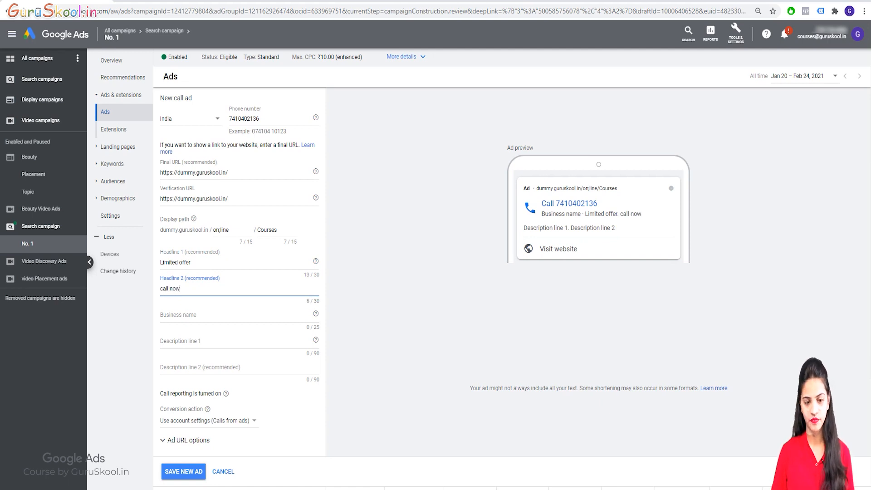
key(Tab)
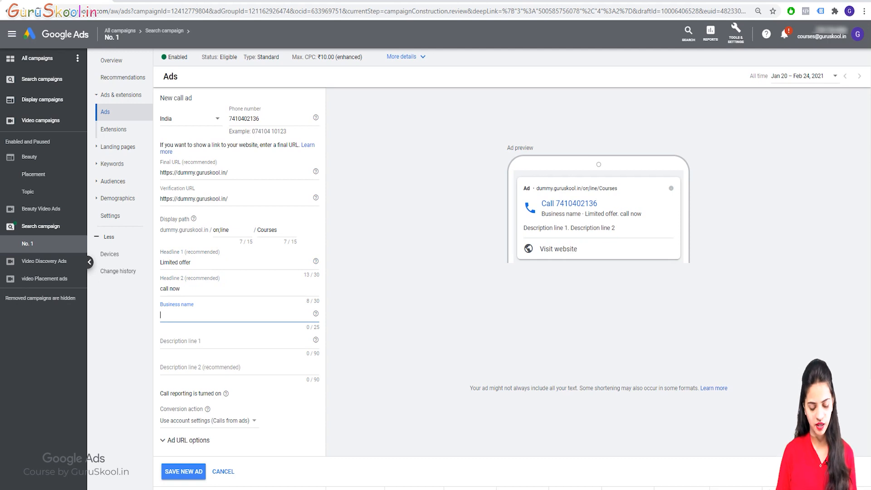
text(Gurus)
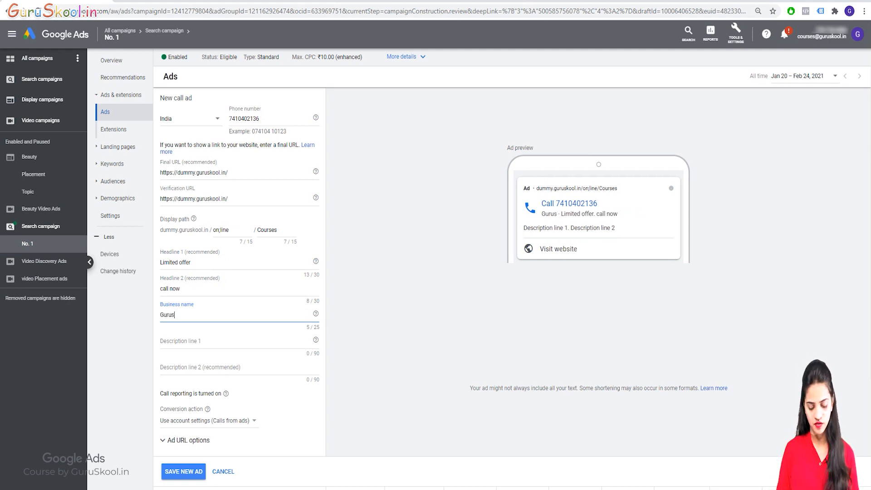
text(kool.)
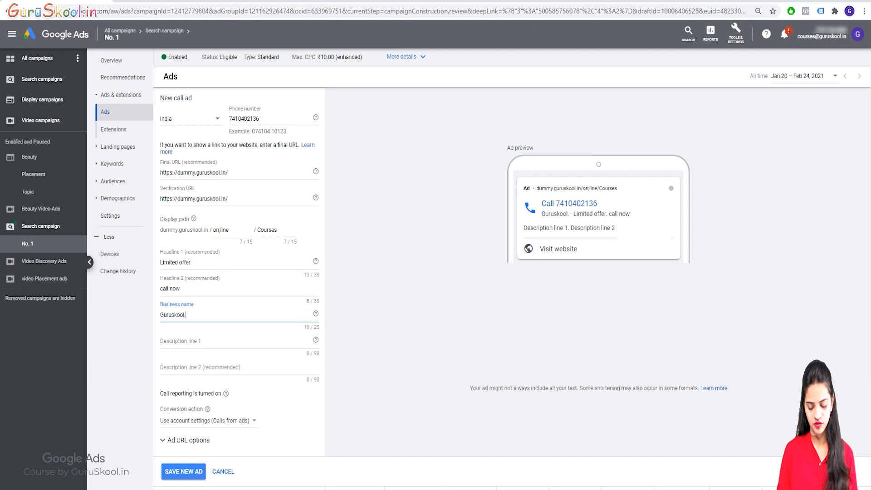
text(in)
key(Tab)
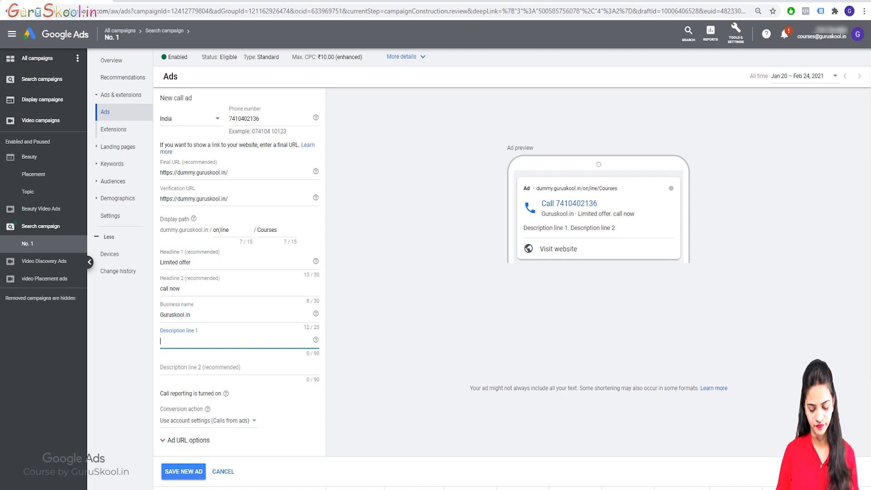
Step: Write description 1 'Grab this offer as soon as possible' and a second description about providing content from scratch
text(H)
key(BackSpace)
text(Gra)
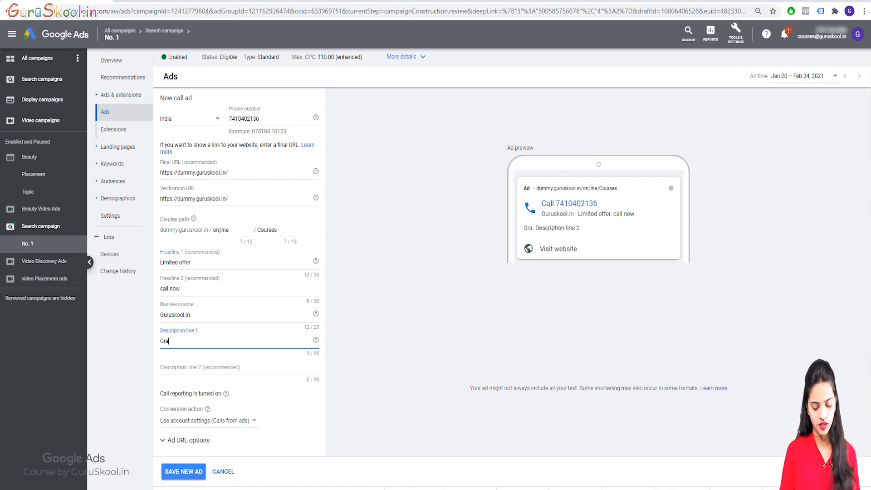
text(b this o)
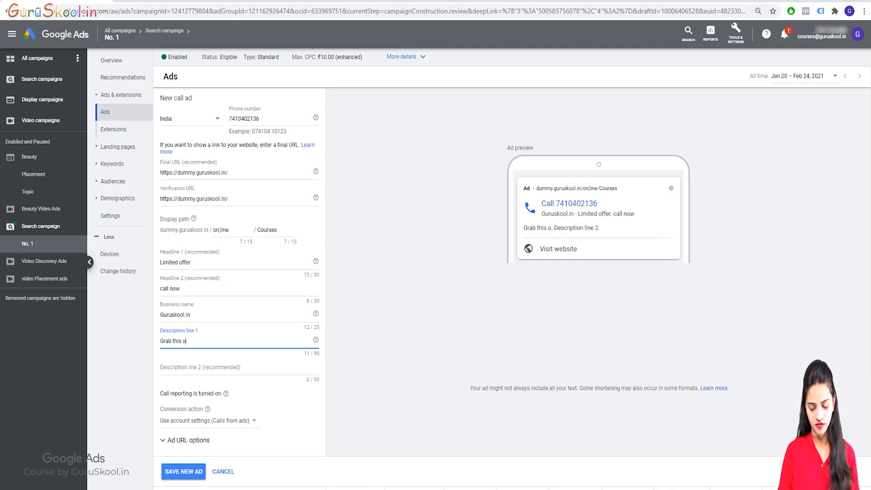
text(ffer as soos)
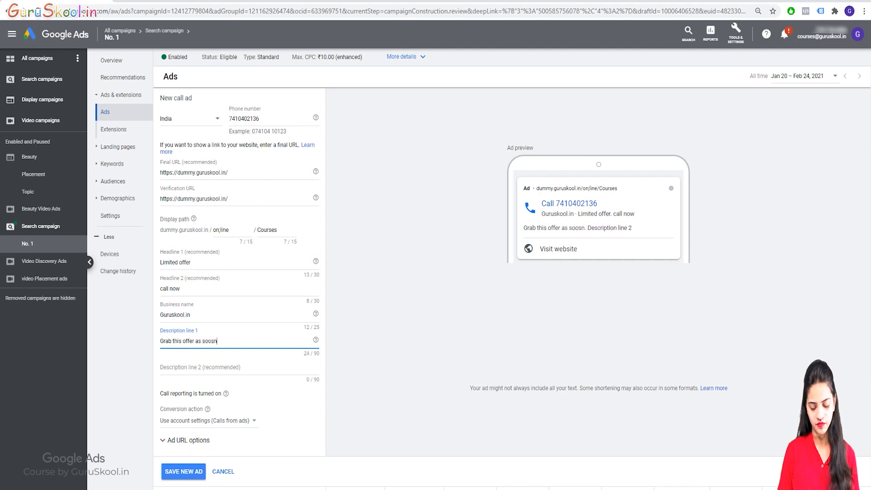
key(BackSpace)
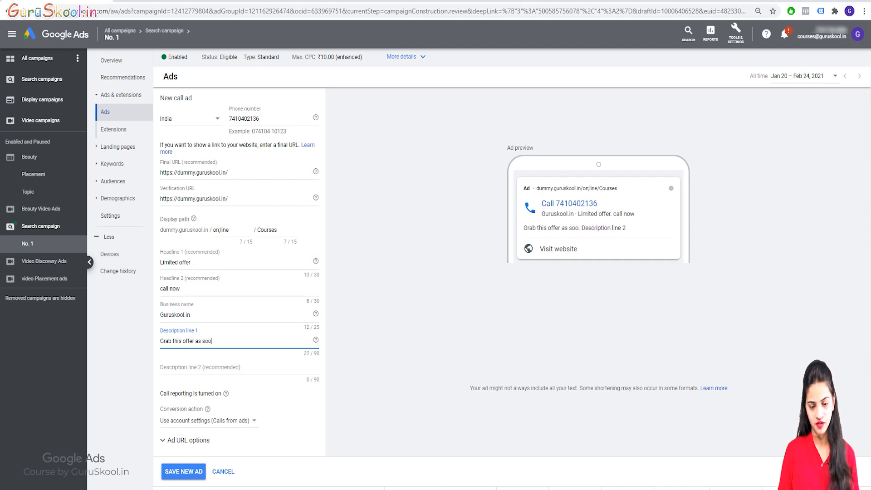
text(n as possible)
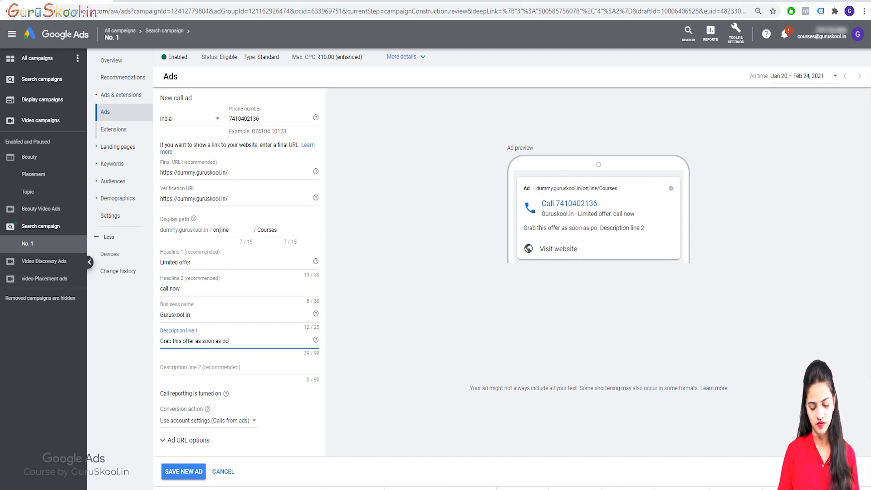
key(Tab)
key(Tab)
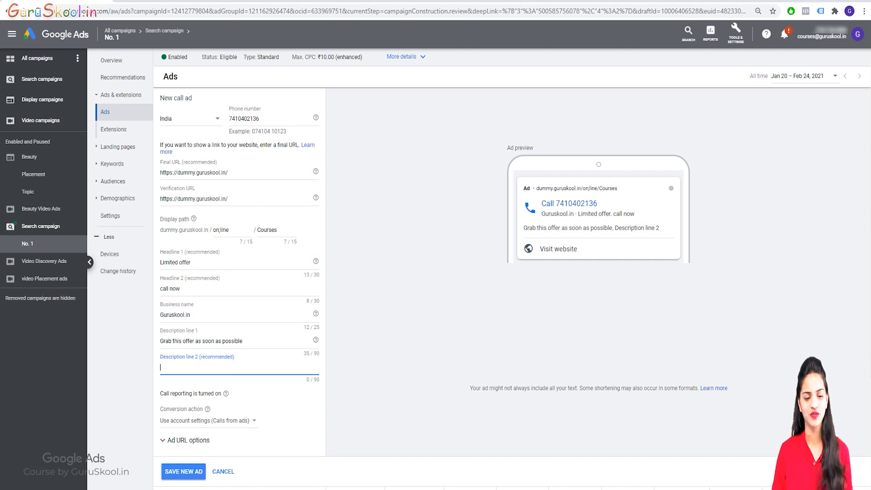
text(We)
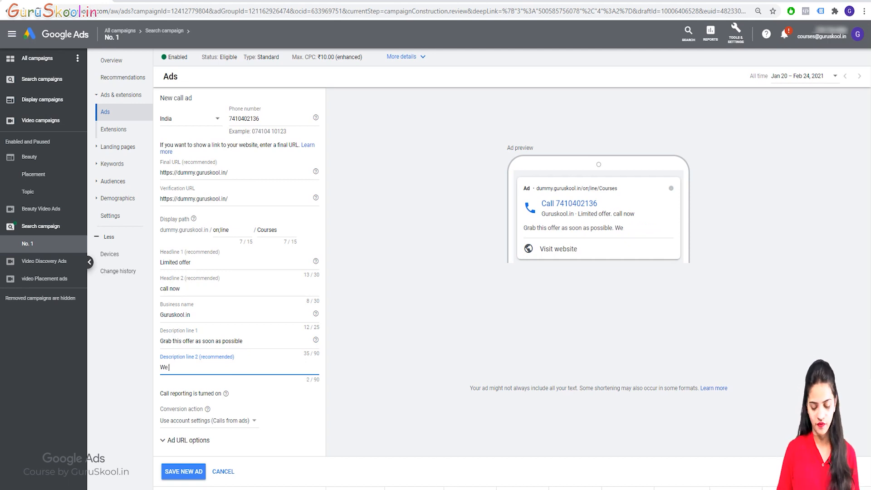
key(BackSpace)
key(BackSpace)
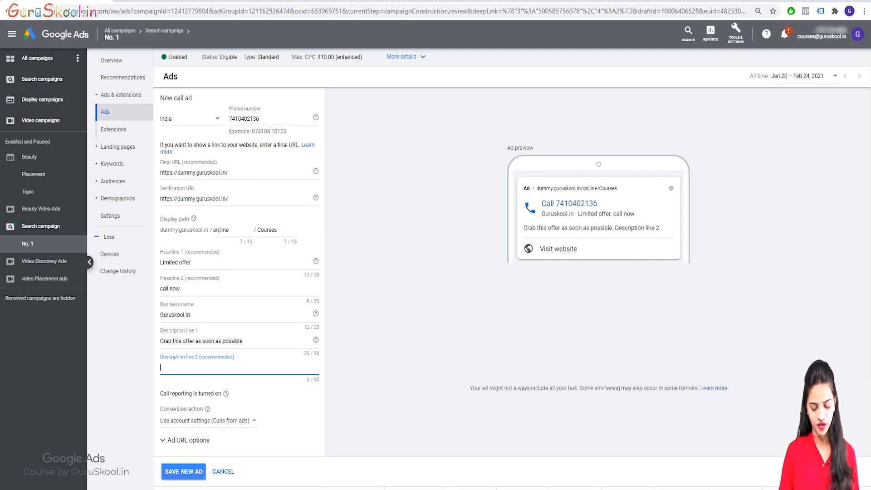
text(you may)
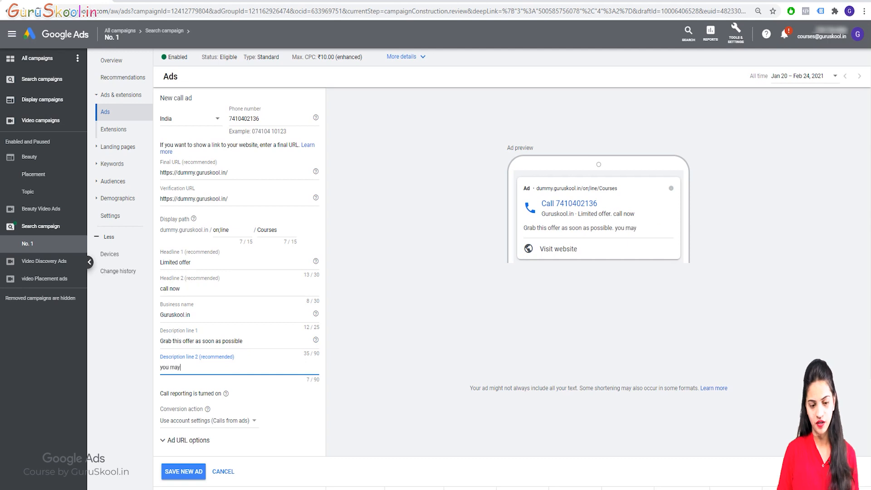
key(BackSpace)
key(BackSpace)
key(BackSpace)
key(BackSpace)
key(BackSpace)
key(BackSpace)
key(BackSpace)
text(we)
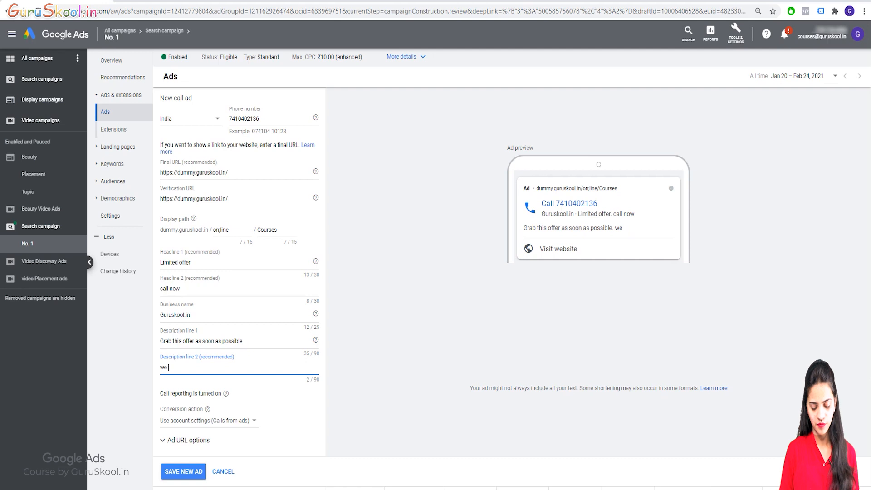
text( ca p)
text(pro)
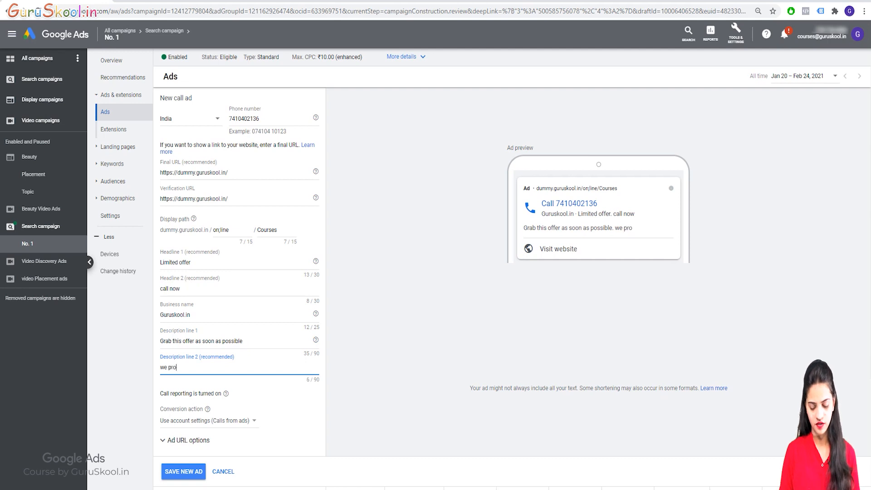
text(vide th)
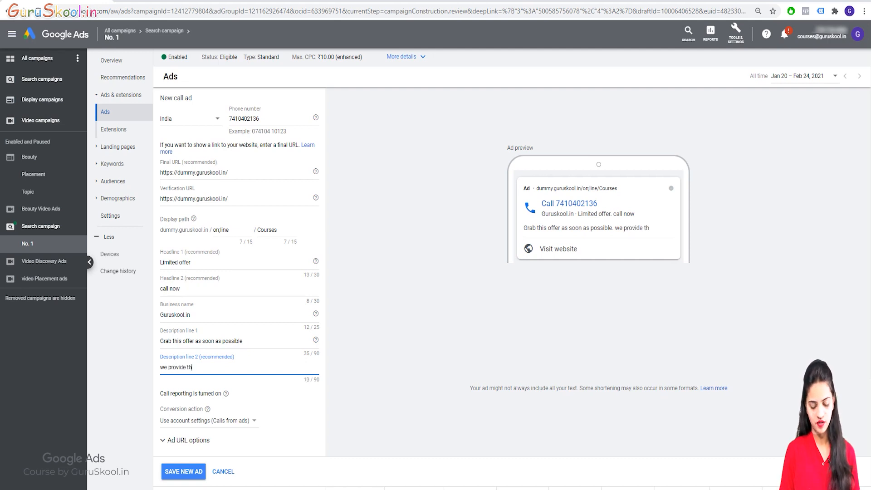
text(e content )
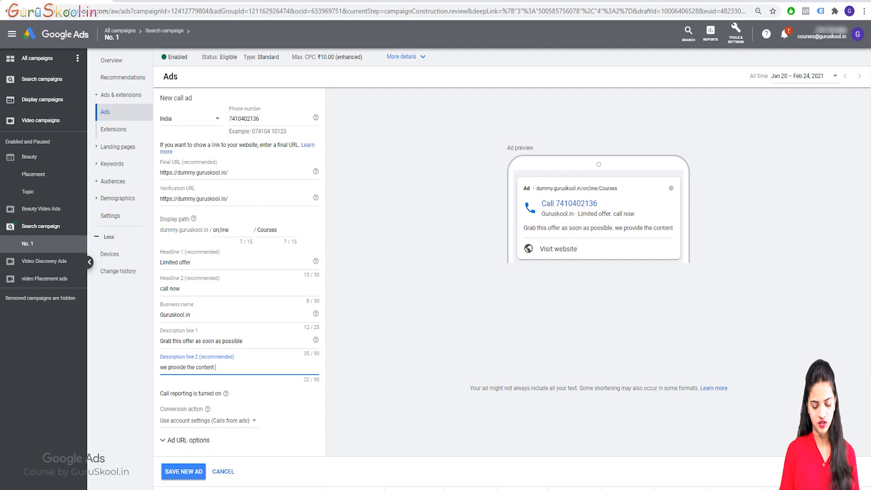
text(from the sc)
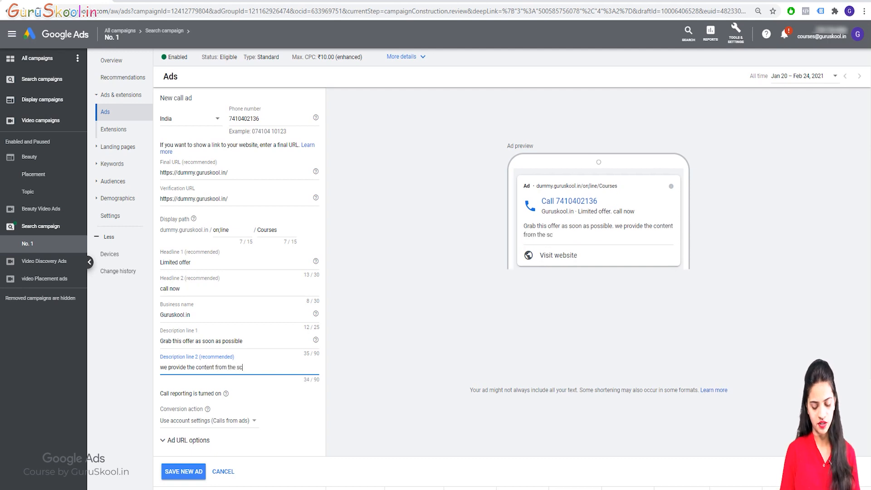
text(ratch)
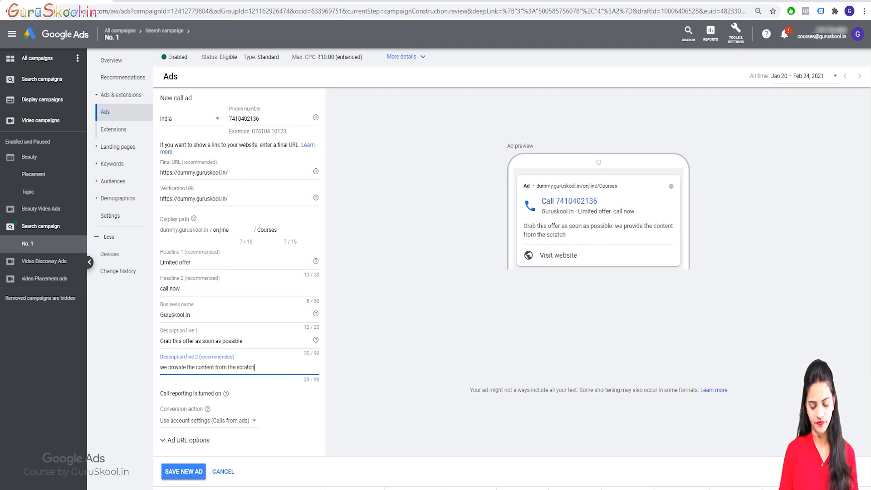
Step: Correct the second description to 'we provide the content from the scratch'
click(207, 409)
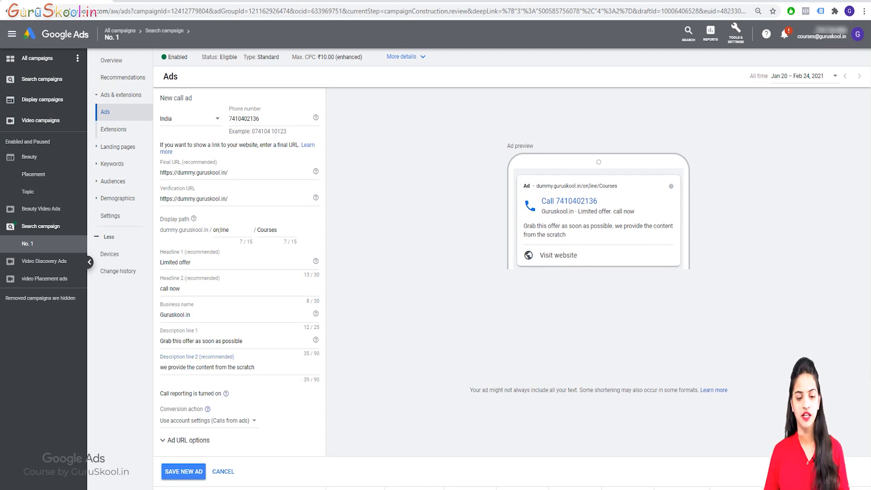
drag(160, 394, 223, 393)
click(223, 394)
Step: Set the conversion action to Calls from ads and try saving the call ad
click(204, 421)
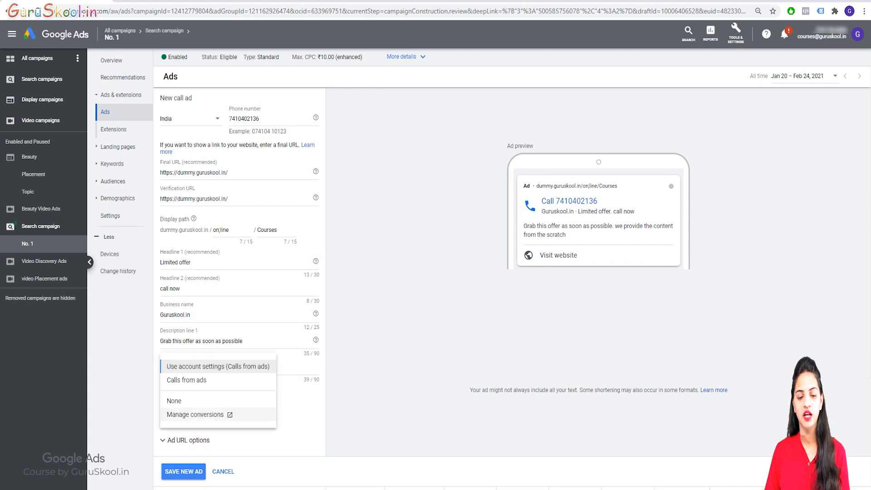
click(179, 380)
scroll(204, 336, down, 3)
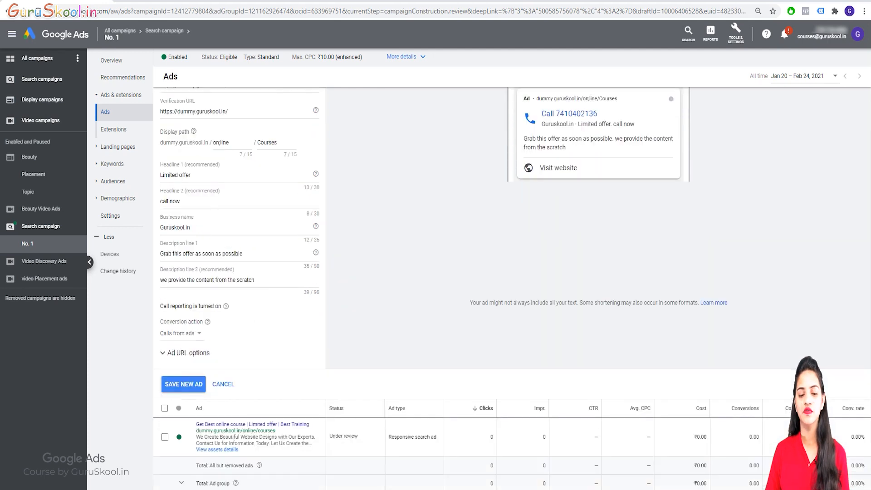
click(189, 310)
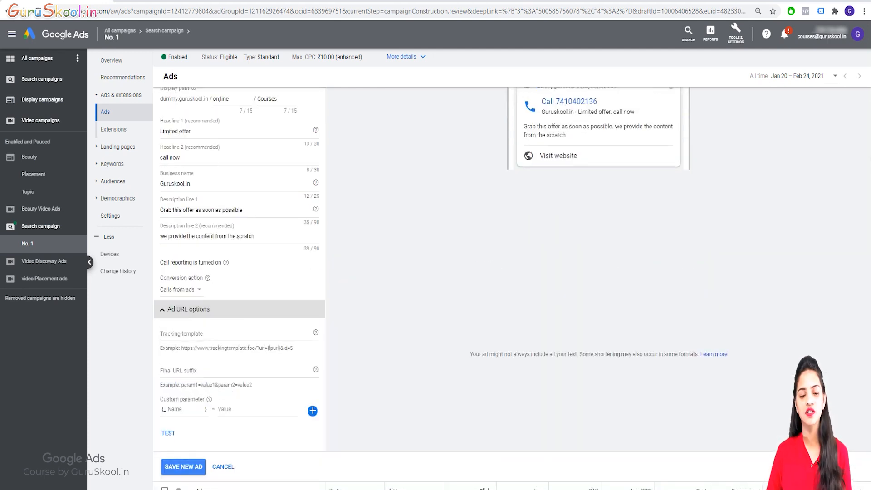
click(188, 310)
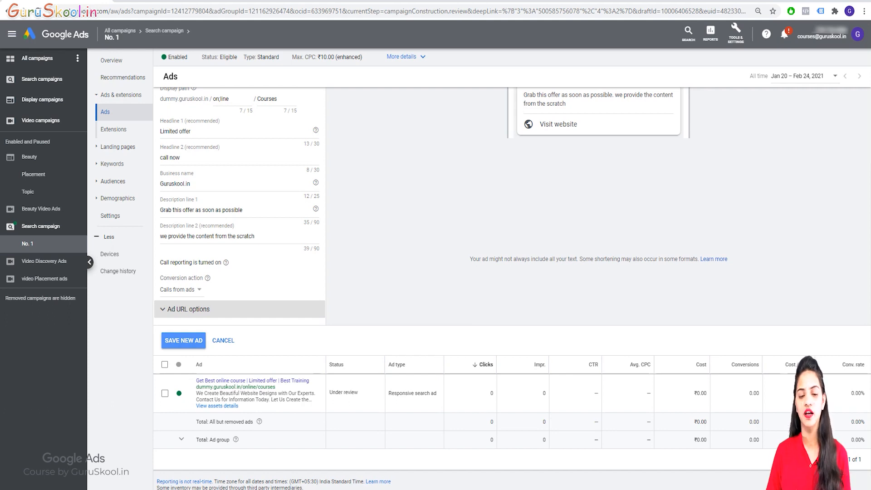
click(183, 340)
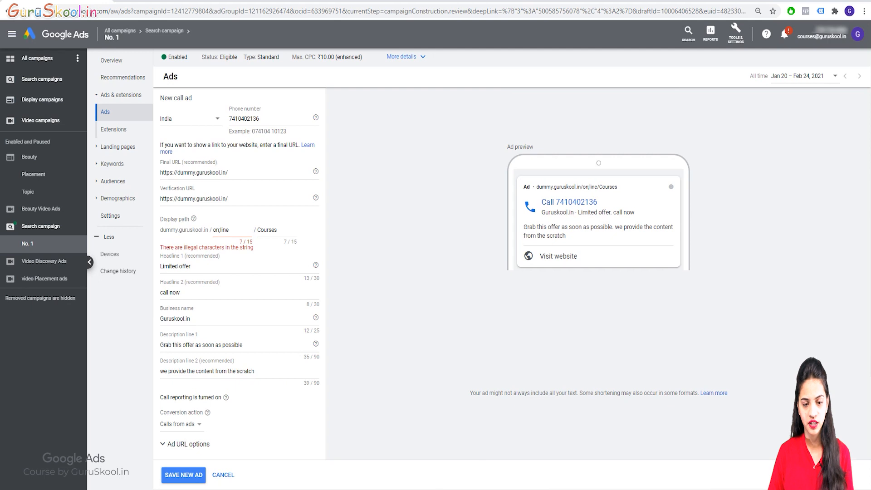
Step: Remove the semicolon so the display path reads online/Courses, and save the call ad
click(221, 230)
key(BackSpace)
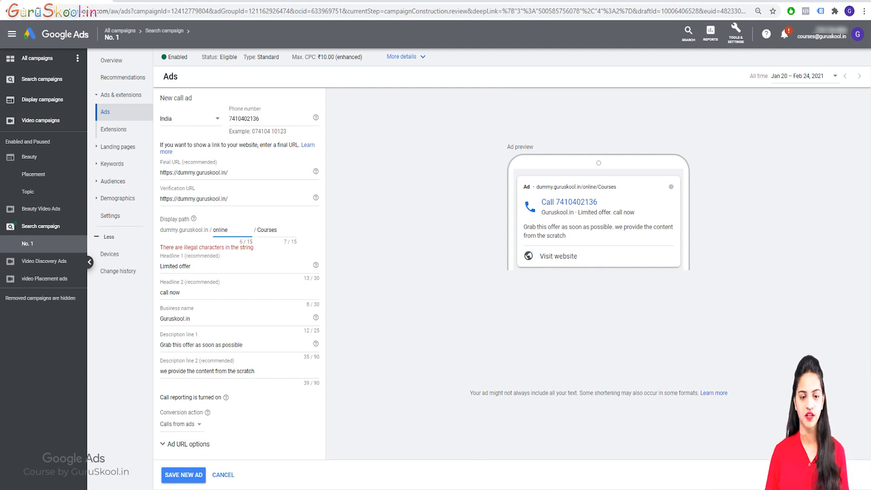
scroll(239, 272, down, 3)
click(184, 344)
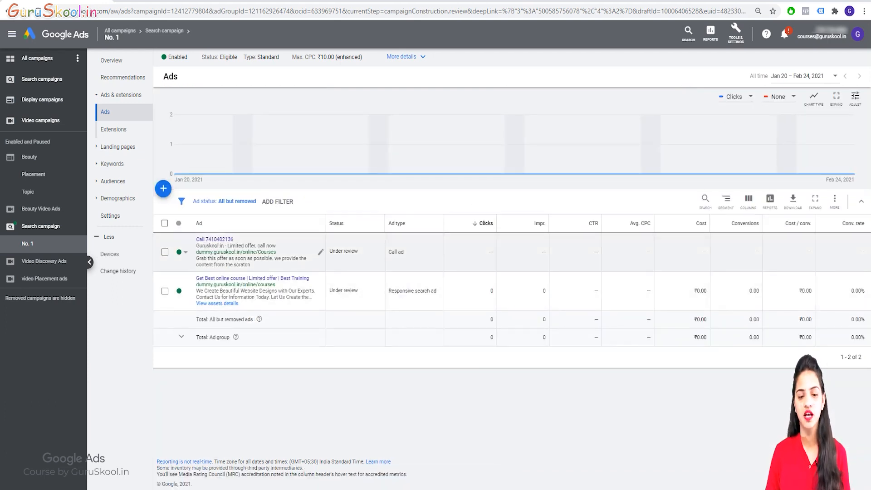
Step: Review the saved call ad in its edit form and close it without changes
click(320, 252)
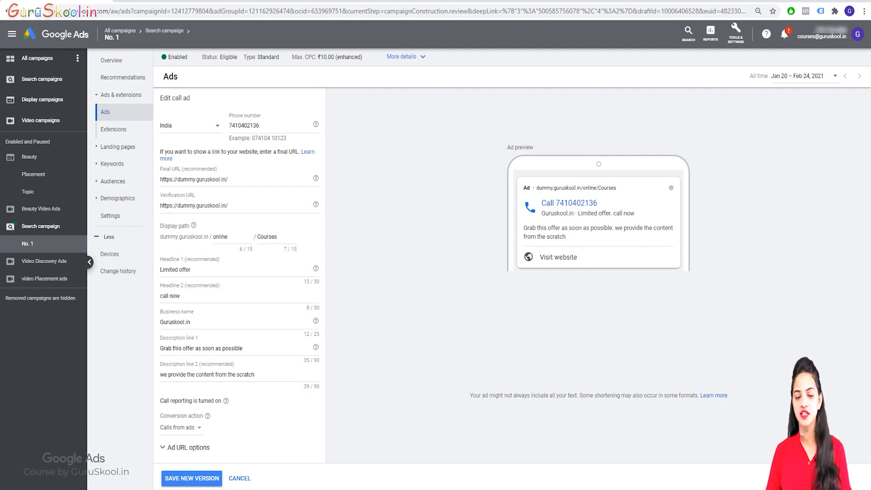
scroll(512, 273, down, 4)
click(239, 281)
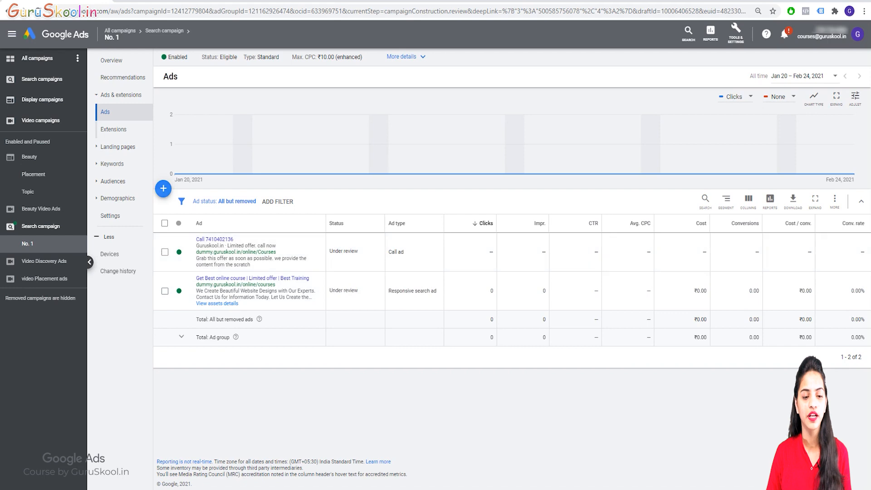
click(164, 188)
Step: Start a second call ad with India as country and a changed business phone number
click(192, 245)
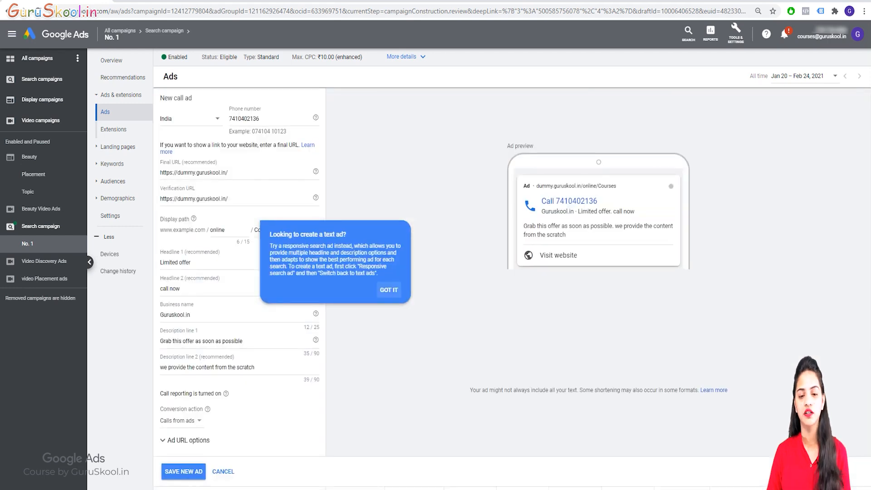
click(389, 290)
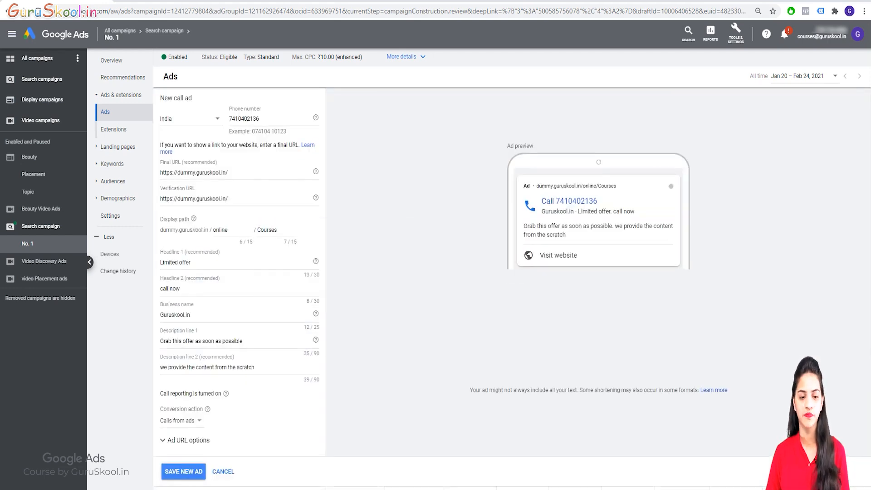
click(191, 119)
click(190, 120)
click(191, 120)
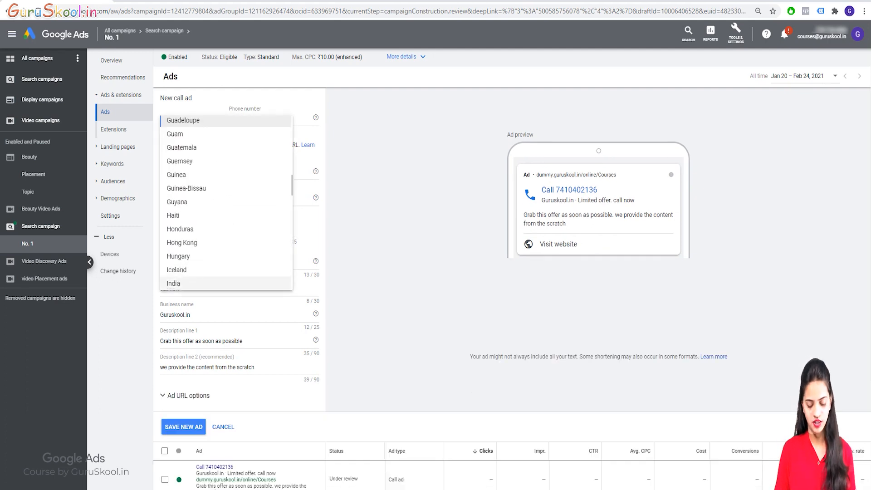
click(182, 283)
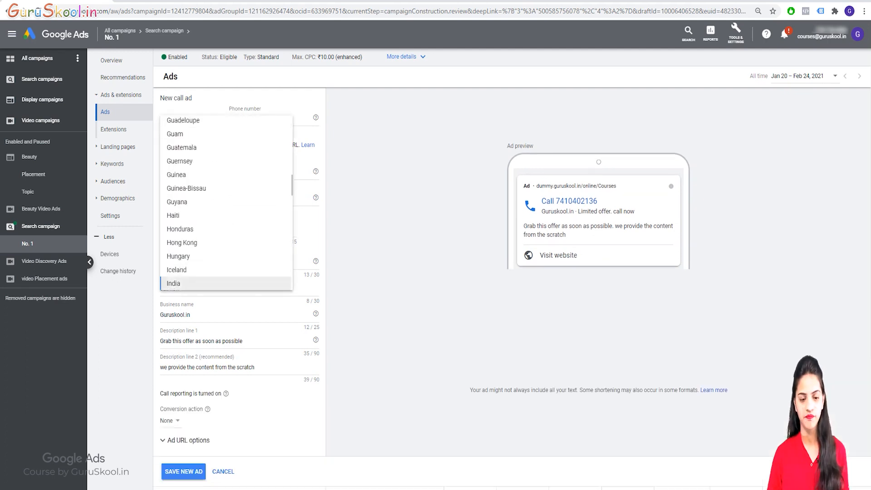
key(BackSpace)
key(BackSpace)
key(BackSpace)
key(BackSpace)
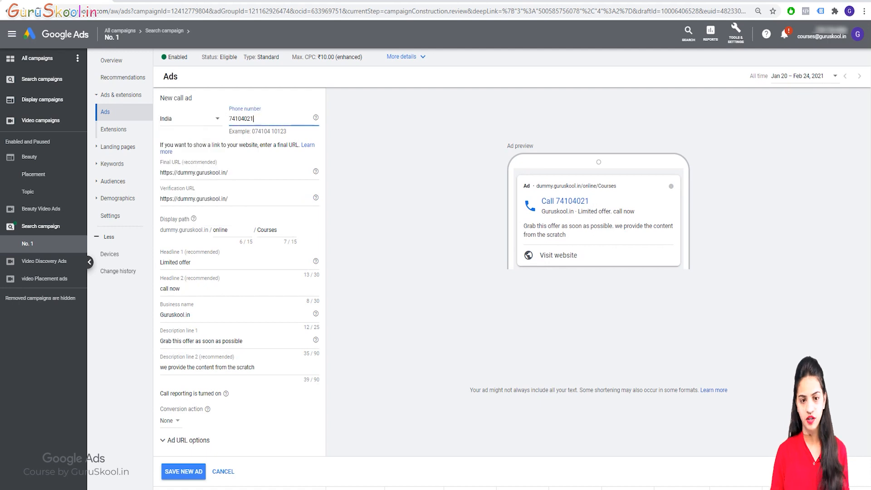
text(7896)
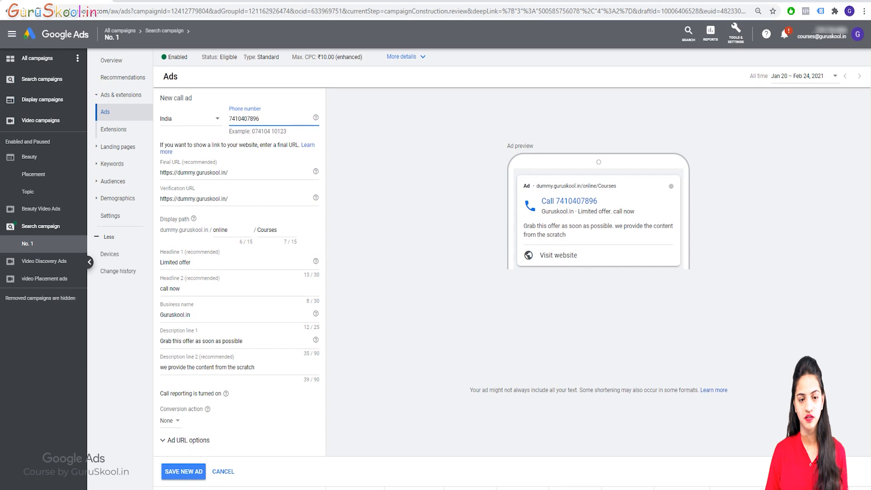
Step: Clear the verification URL and change the display path to online/classes
click(229, 173)
click(218, 198)
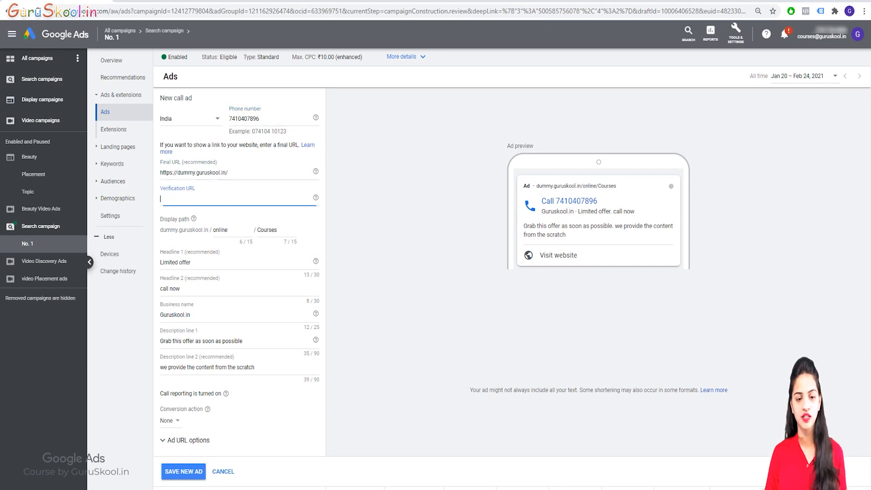
double_click(268, 230)
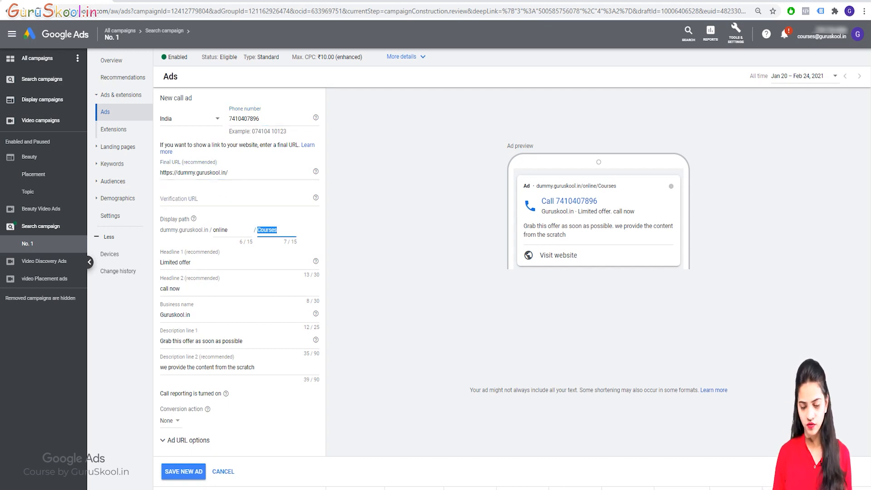
key(BackSpace)
text(classes)
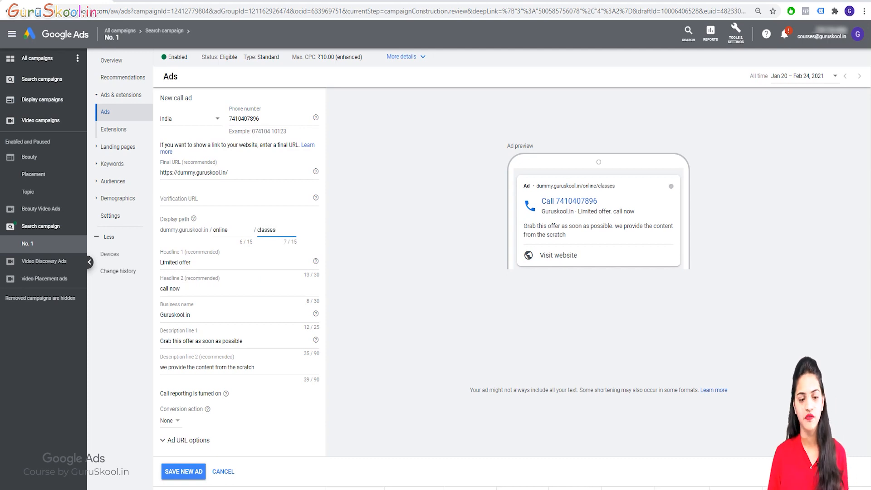
scroll(436, 290, down, 4)
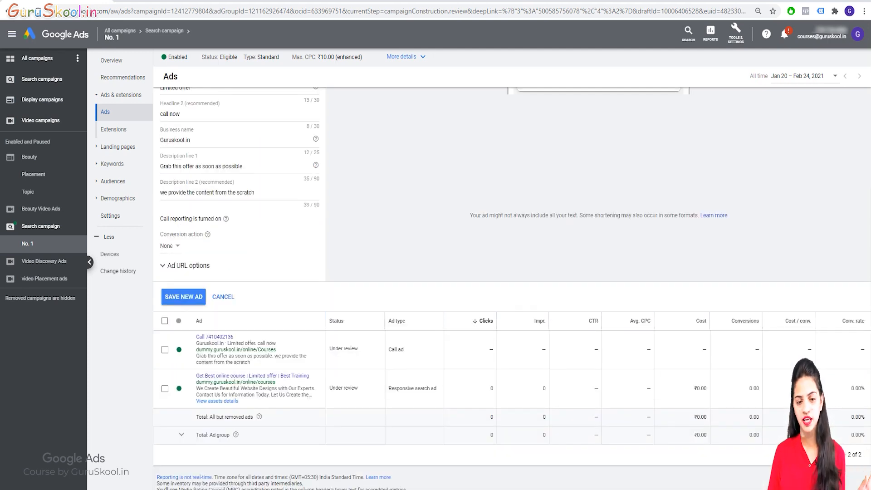
Step: Choose Calls from ads as the conversion action and save the second call ad
scroll(436, 290, up, 2)
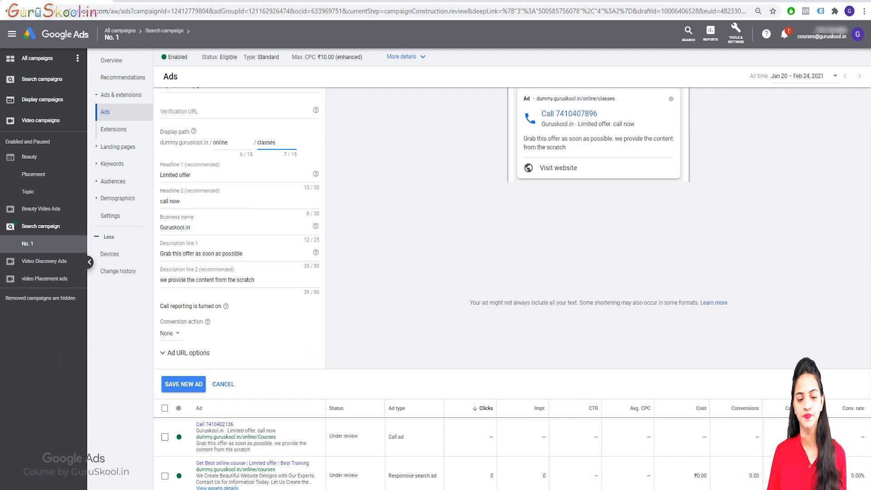
click(169, 333)
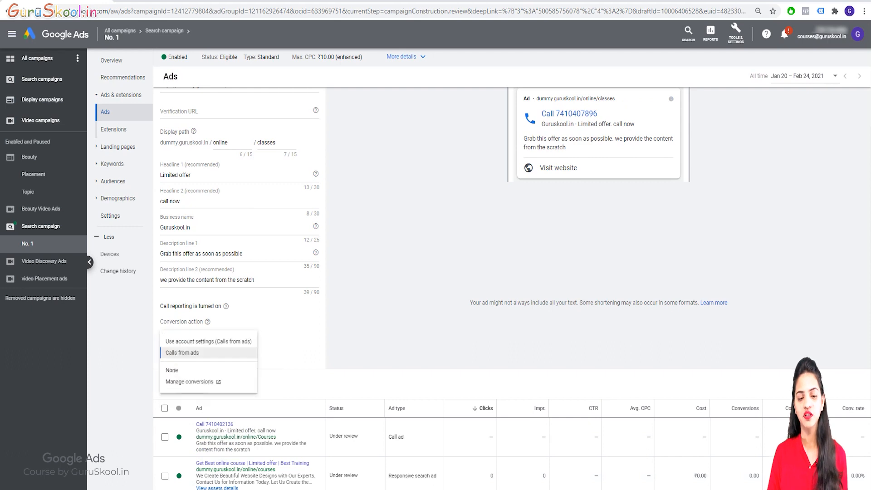
click(182, 357)
scroll(436, 290, up, 1)
scroll(435, 290, up, 1)
scroll(435, 290, down, 4)
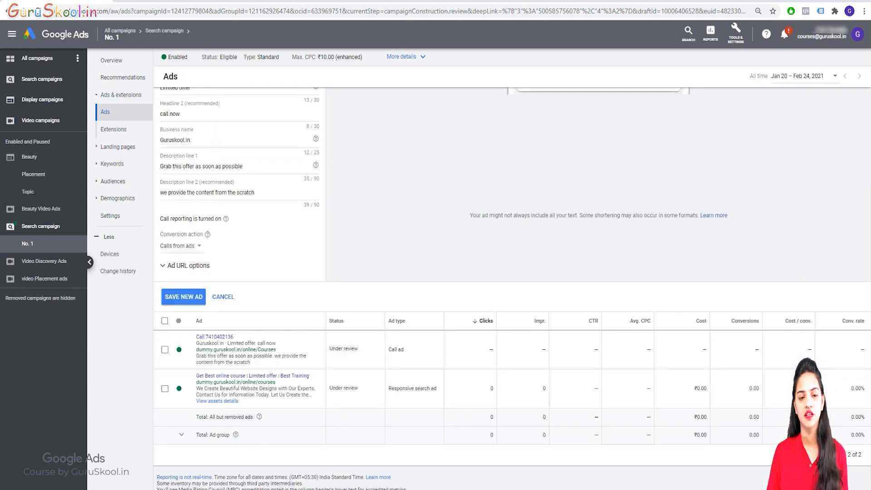
click(183, 284)
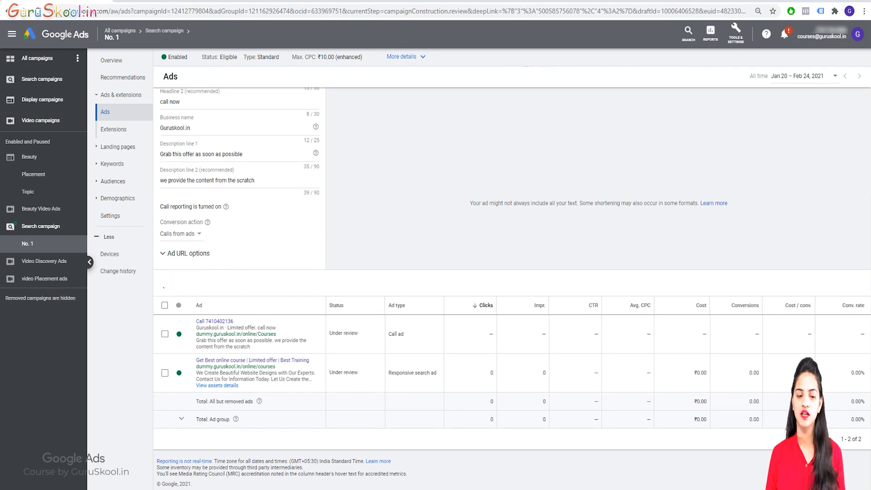